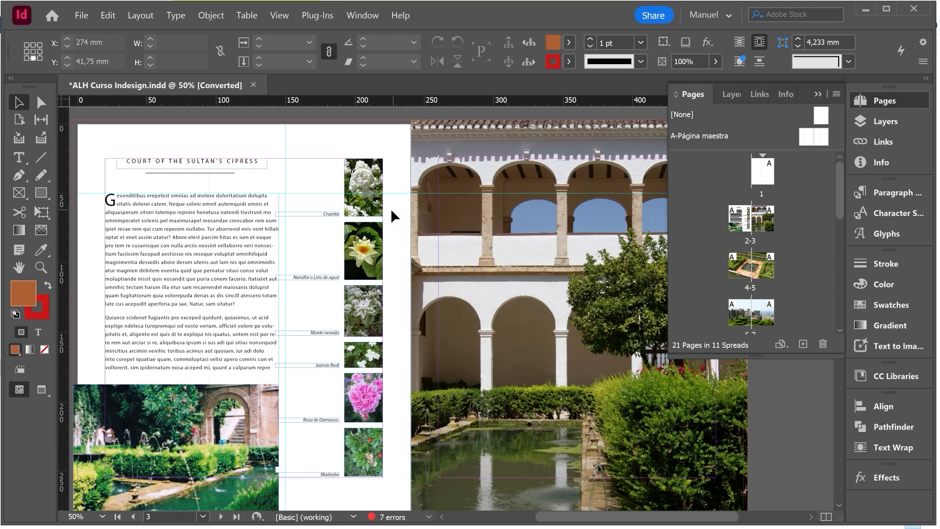
# Browse the spreads up to pages 12-13 and inspect the carved arch photo on page 12 at 100% zoom.
pyautogui.scroll(-3, 384, 218)
pyautogui.scroll(-20, 374, 222)
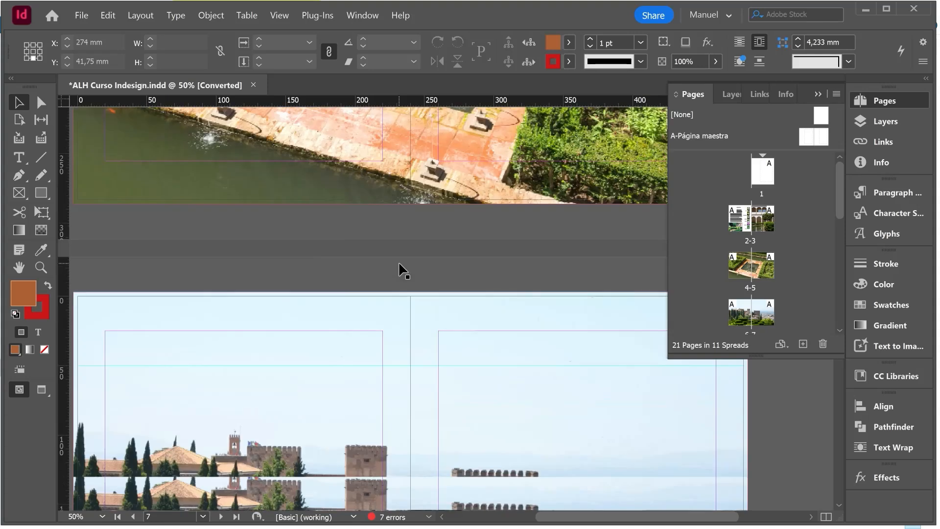
pyautogui.scroll(-20, 400, 264)
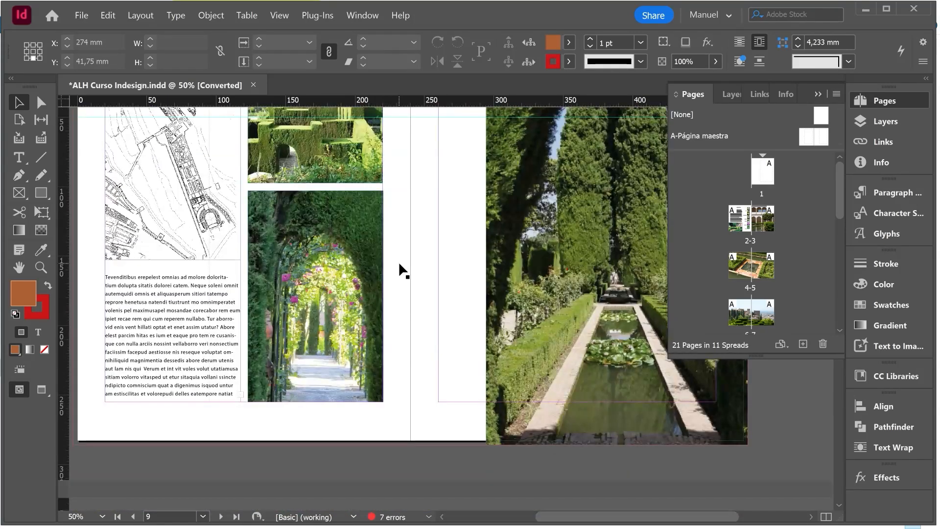
pyautogui.scroll(-12, 400, 265)
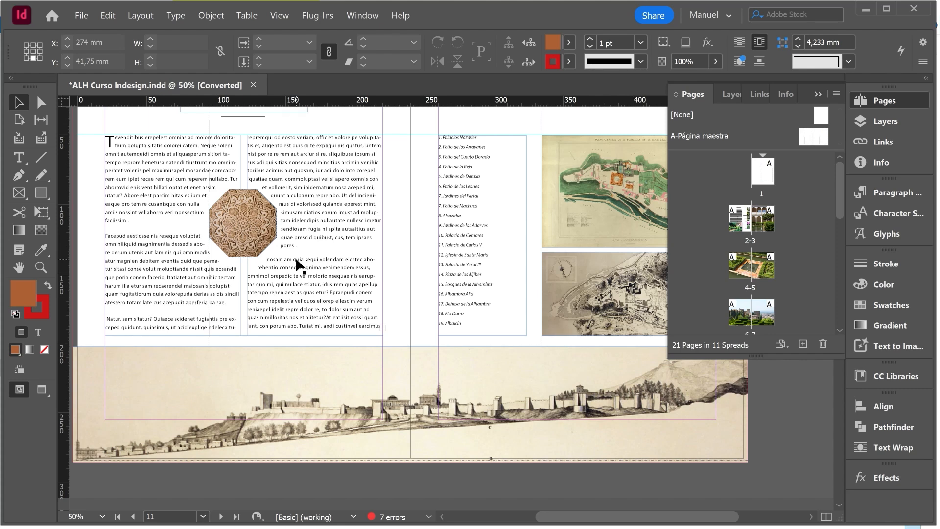
pyautogui.scroll(-10, 298, 264)
pyautogui.scroll(1, 296, 255)
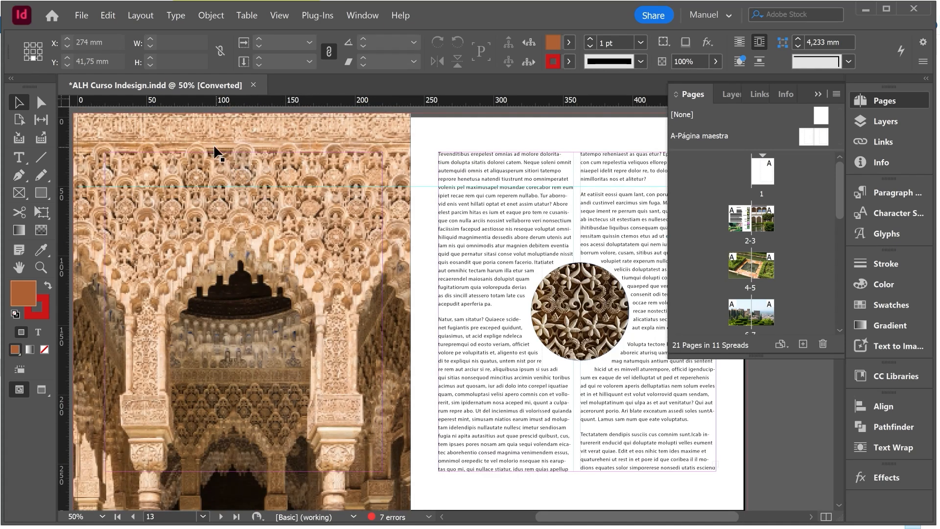
pyautogui.click(200, 133)
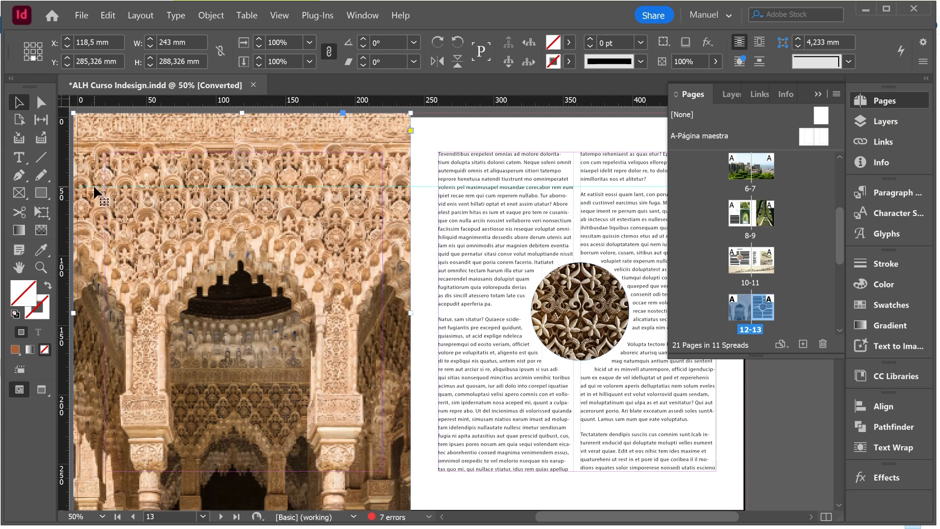
pyautogui.click(39, 268)
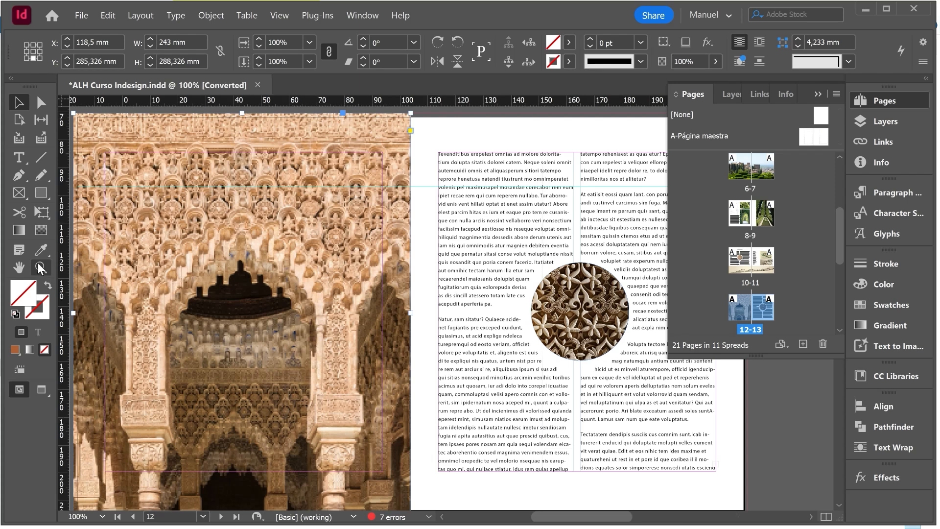
pyautogui.doubleClick(39, 267)
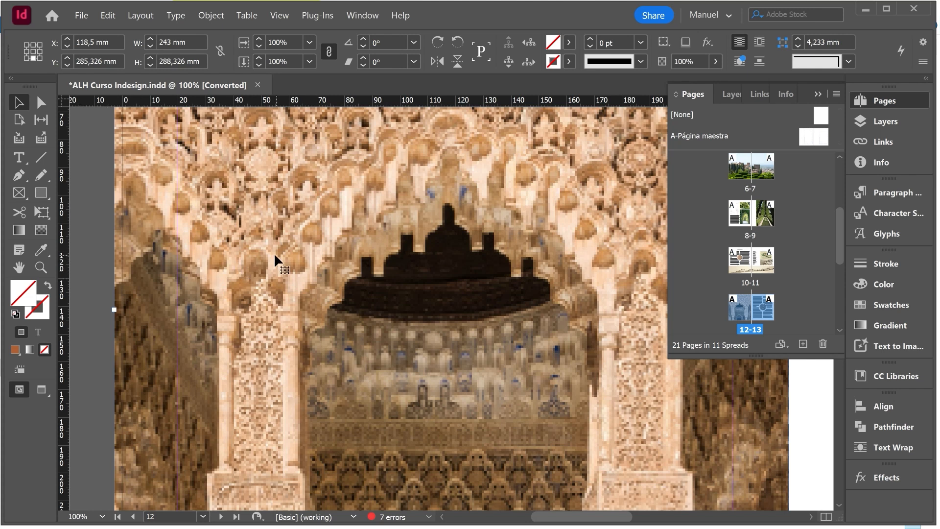
# Set the document view's display performance to High Quality Display.
pyautogui.click(280, 15)
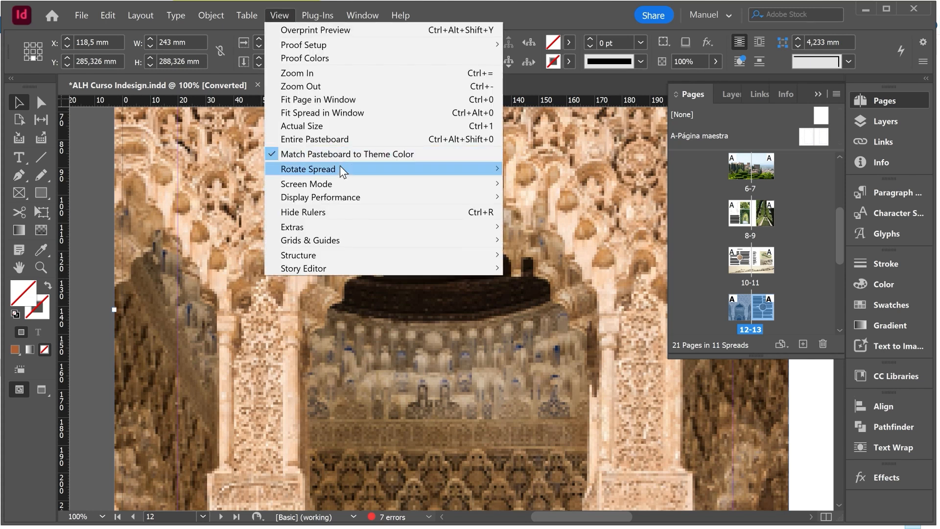
pyautogui.moveTo(338, 202)
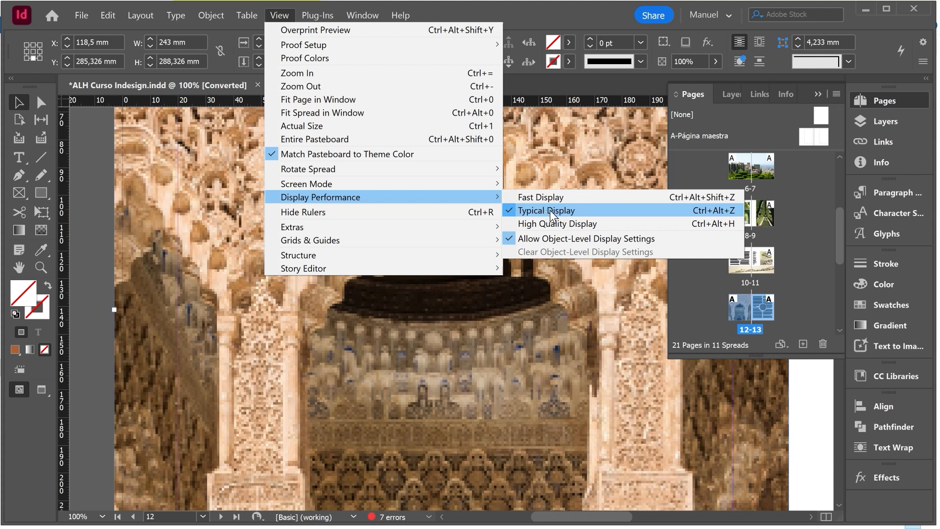
pyautogui.click(589, 224)
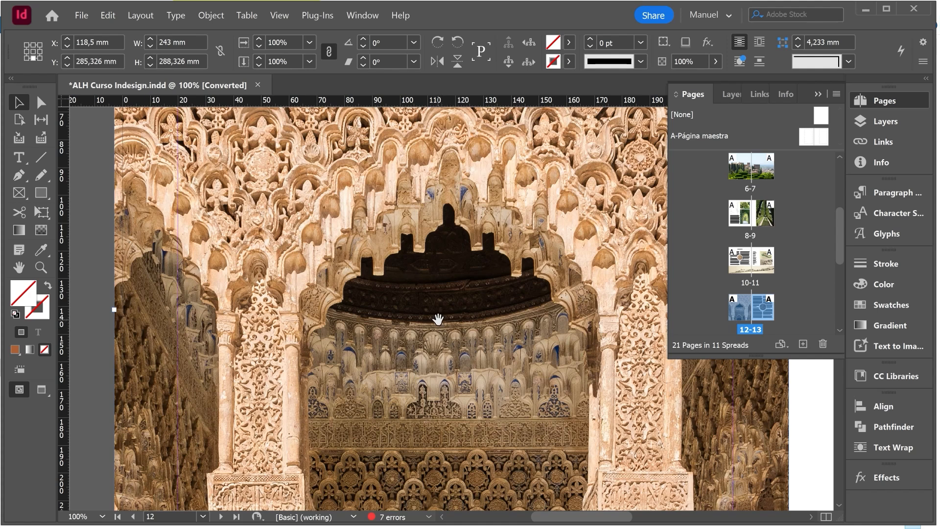
# Set the object-level display performance of the arch photo on page 12 to Fast Display.
pyautogui.click(279, 15)
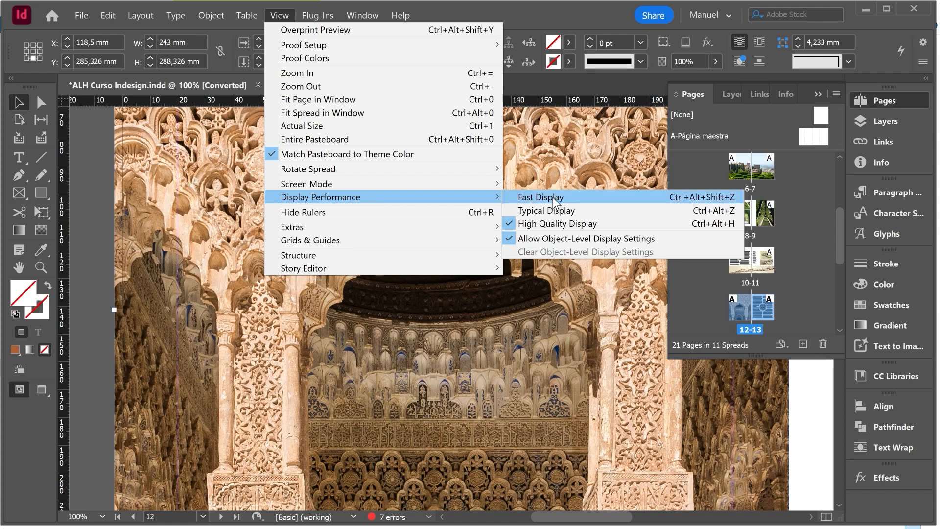
pyautogui.click(425, 323)
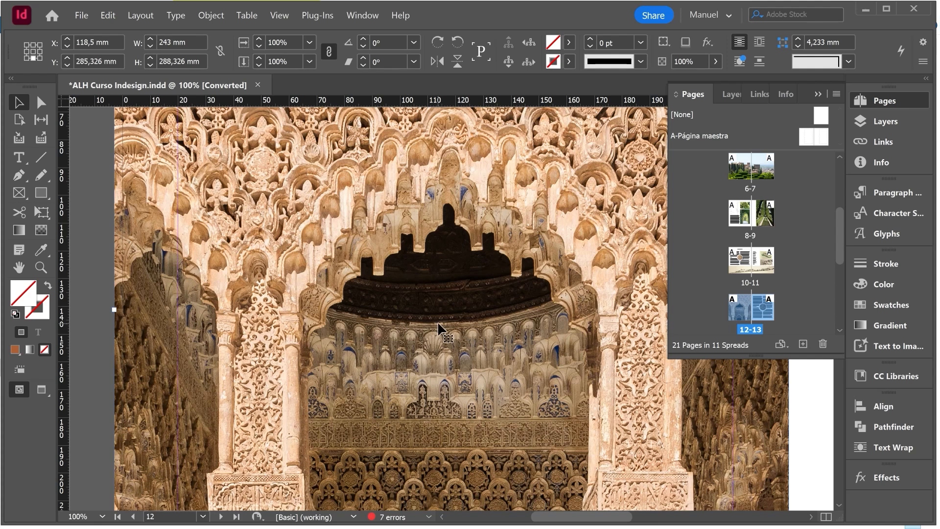
pyautogui.rightClick(444, 298)
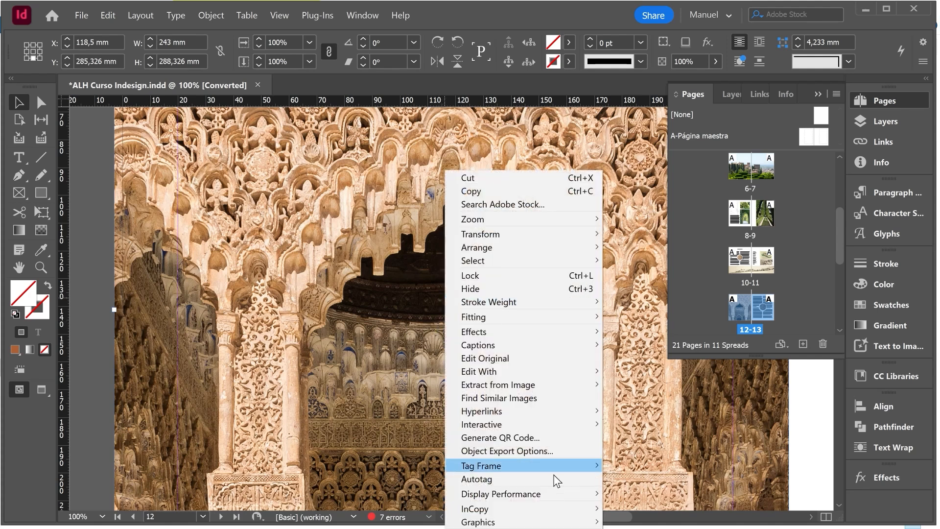
pyautogui.moveTo(571, 492)
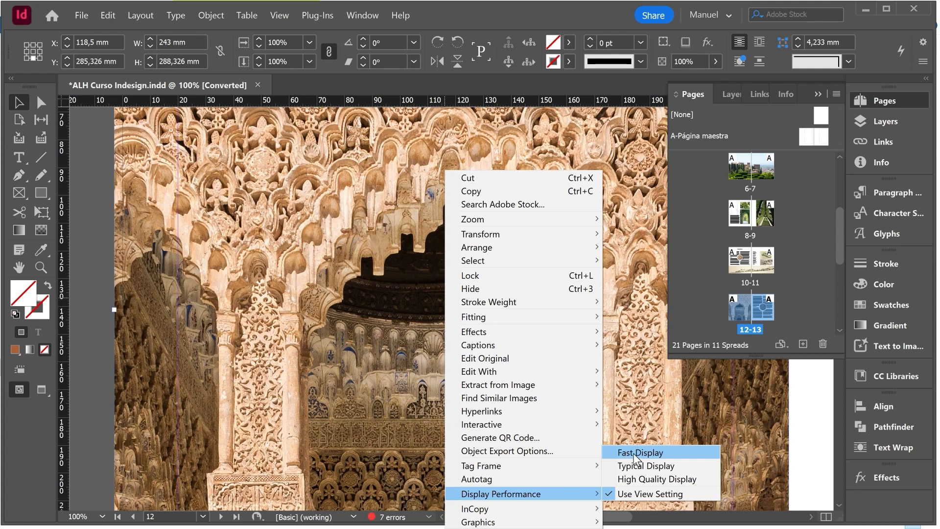
pyautogui.click(650, 453)
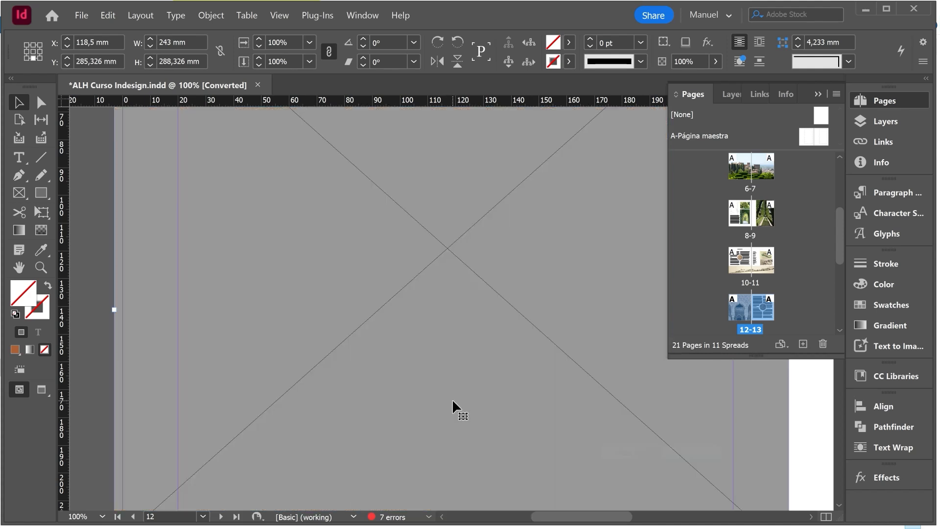
pyautogui.hotkey('ctrl', '-')
pyautogui.hotkey('ctrl', '-')
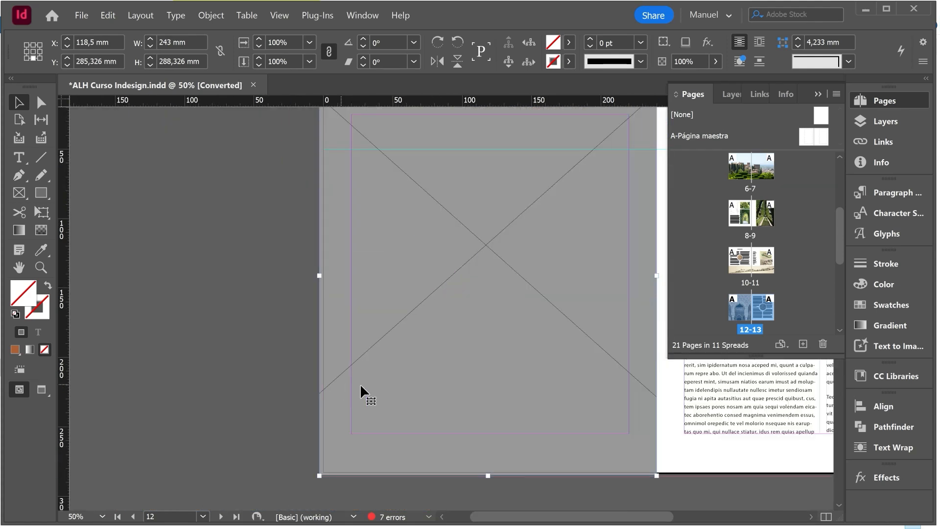
pyautogui.moveTo(453, 380); pyautogui.dragTo(257, 386)
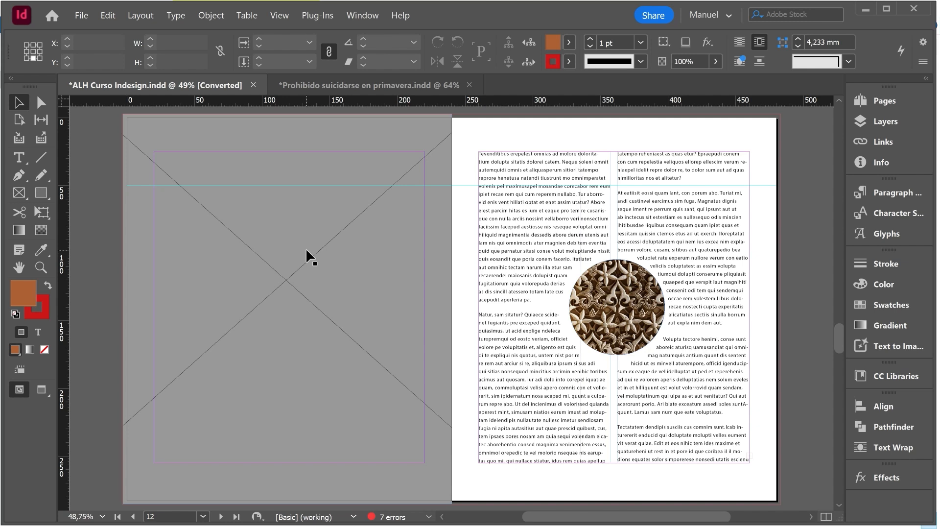
pyautogui.click(280, 14)
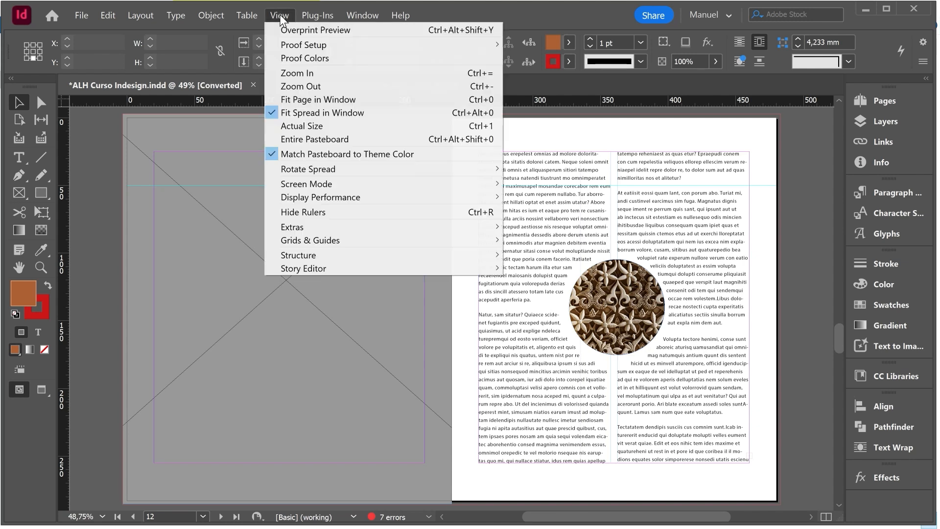
pyautogui.moveTo(327, 198)
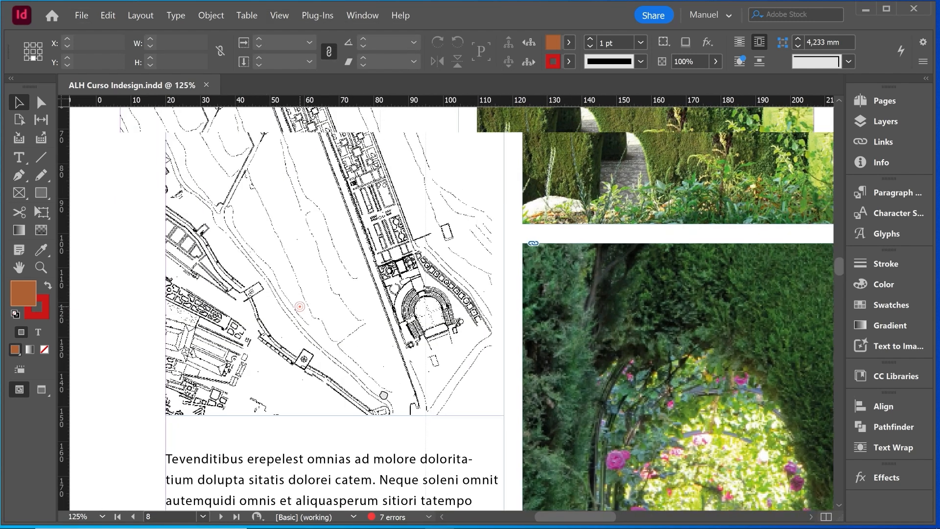
# Set the object-level display performance of the line-drawn site plan on page 8 to High Quality Display.
pyautogui.moveTo(341, 310); pyautogui.dragTo(385, 389)
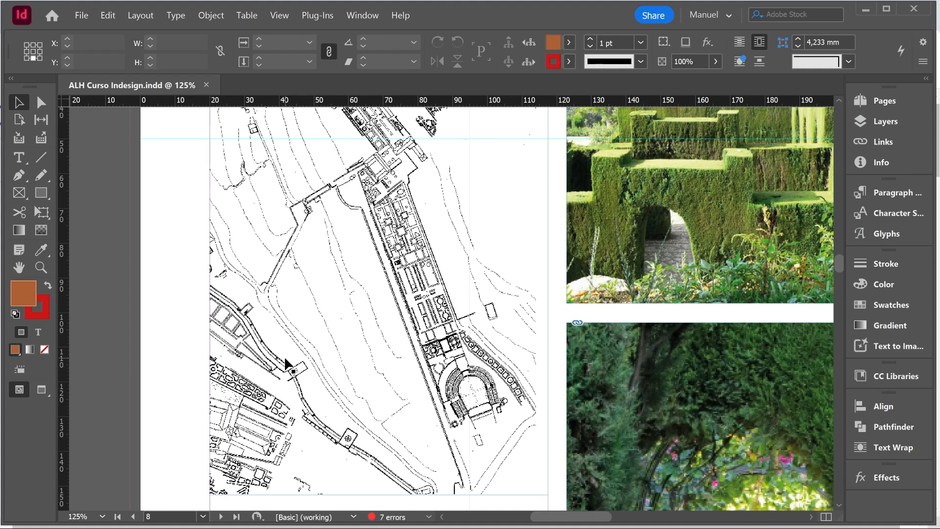
pyautogui.hotkey('ctrl', '-')
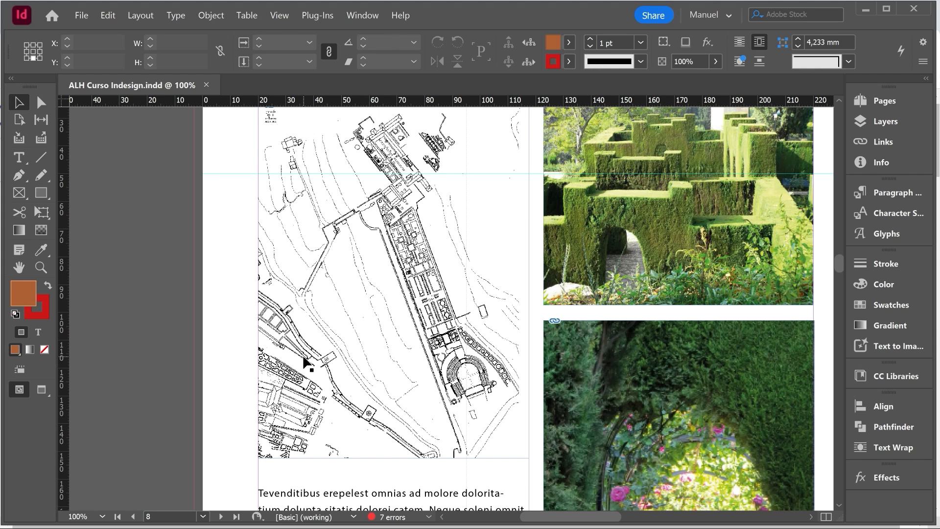
pyautogui.click(325, 329)
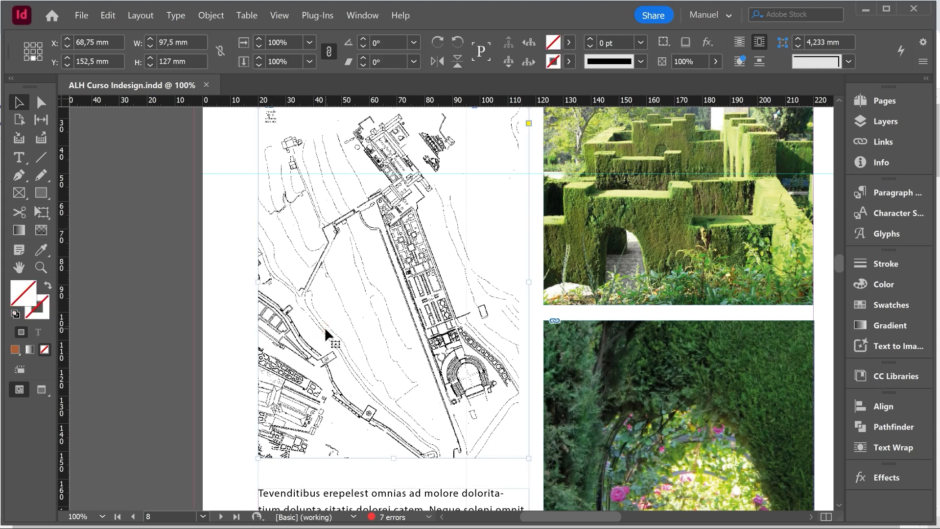
pyautogui.rightClick(382, 287)
pyautogui.moveTo(495, 493)
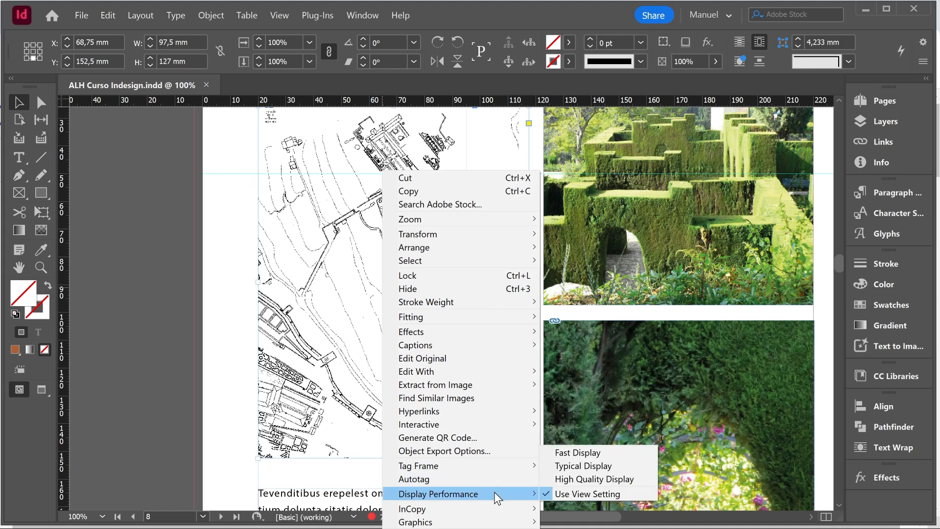
pyautogui.click(580, 479)
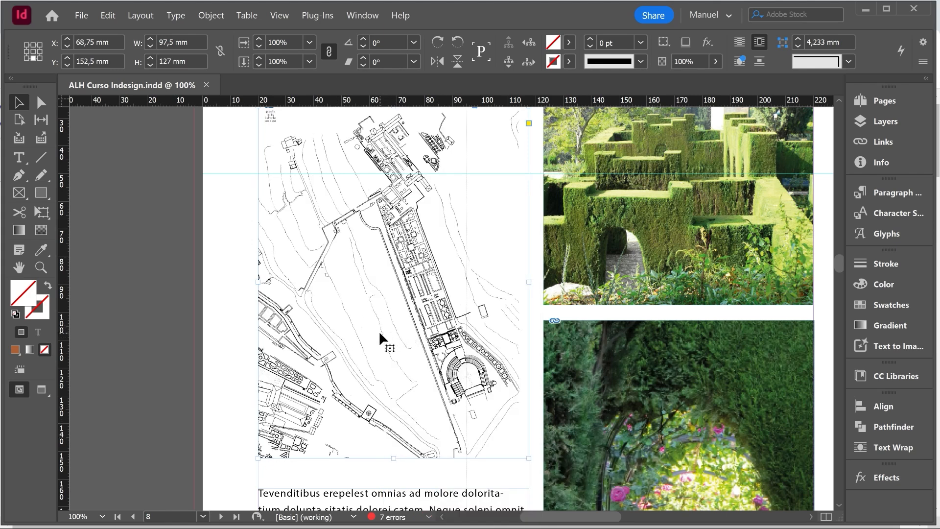
pyautogui.keyDown('alt'); pyautogui.scroll(3, 378, 331); pyautogui.keyUp('alt')
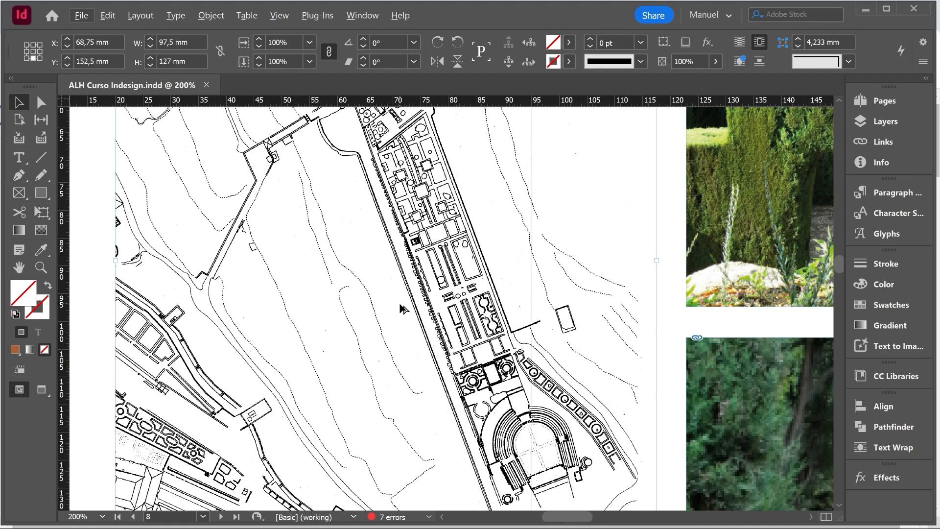
# Set the flowered garden archway photo on page 8 to High Quality Display and deselect it.
pyautogui.keyDown('alt'); pyautogui.scroll(-2, 403, 309); pyautogui.keyUp('alt')
pyautogui.moveTo(403, 308); pyautogui.dragTo(169, 215)
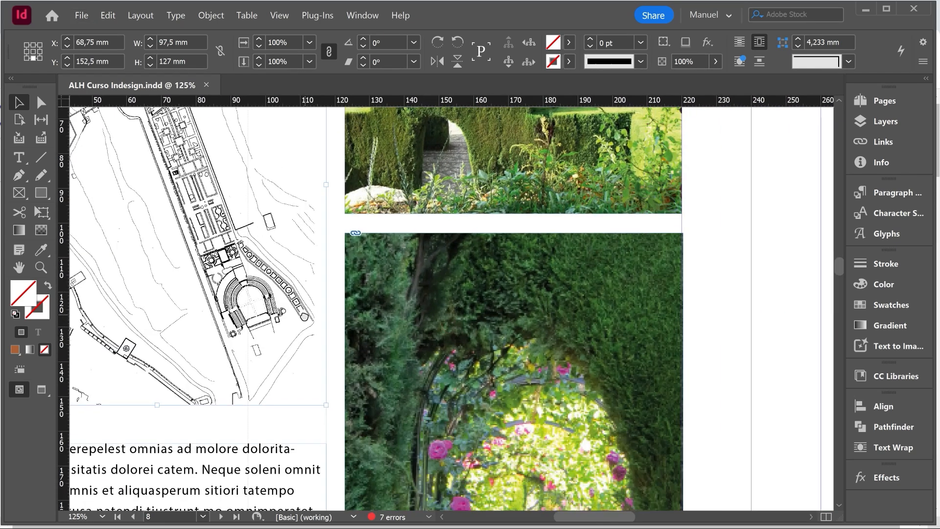
pyautogui.moveTo(303, 315); pyautogui.dragTo(285, 166)
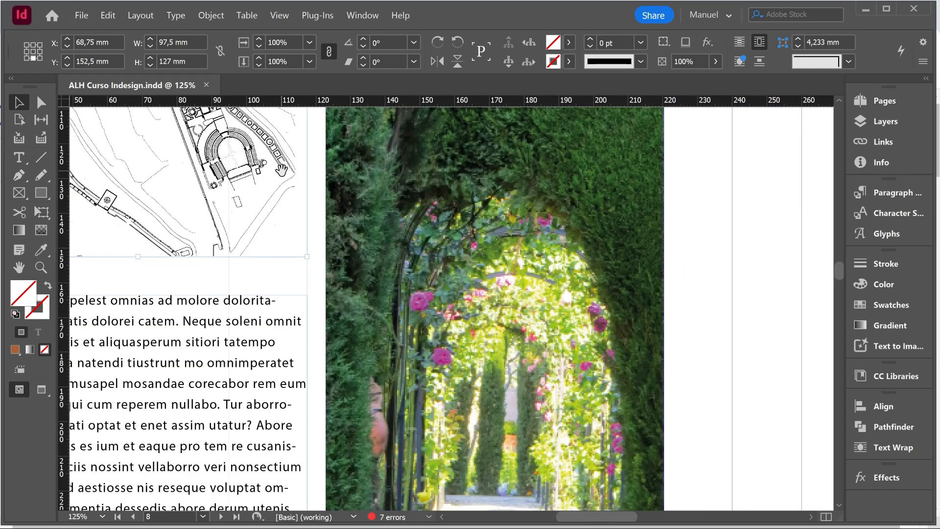
pyautogui.click(467, 266)
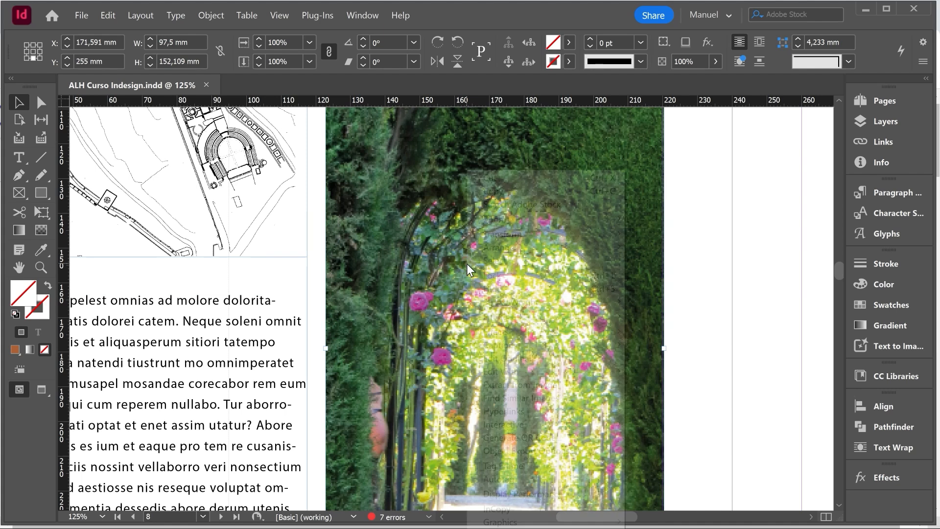
pyautogui.rightClick(466, 264)
pyautogui.moveTo(589, 489)
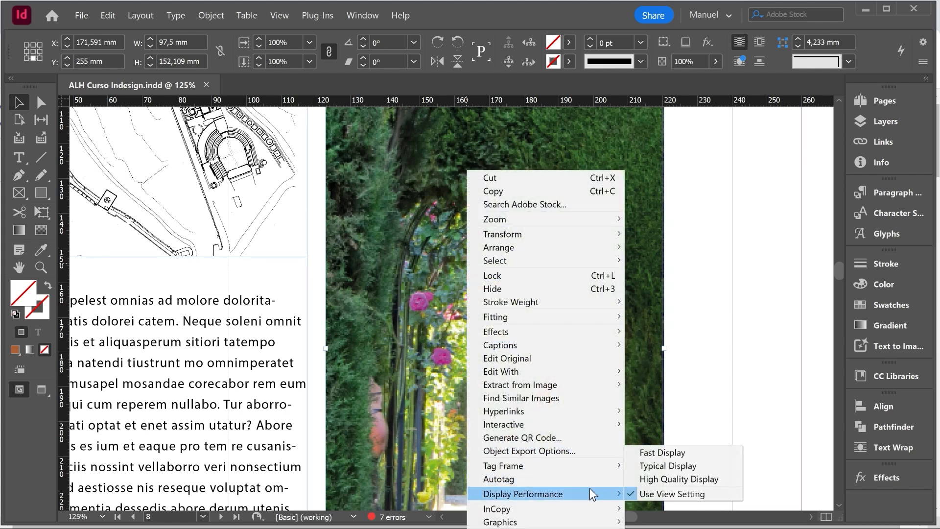
pyautogui.click(670, 479)
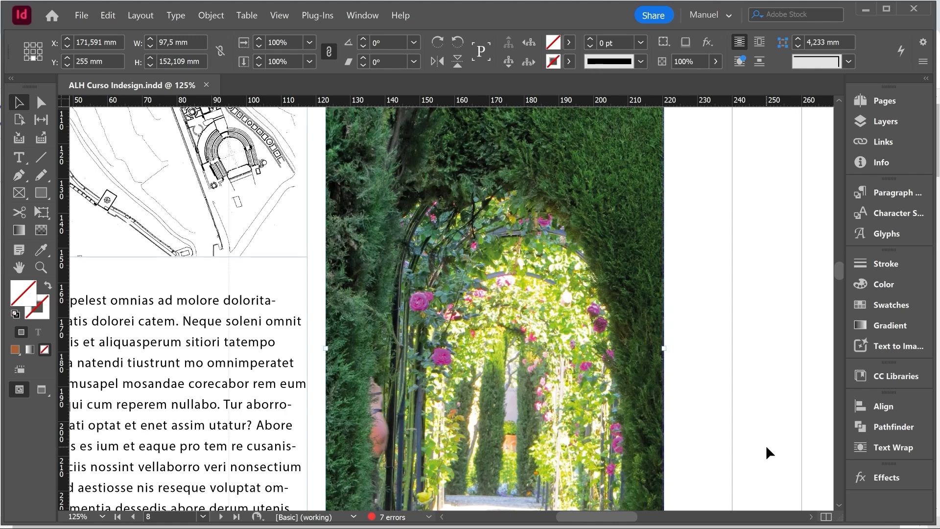
pyautogui.click(766, 444)
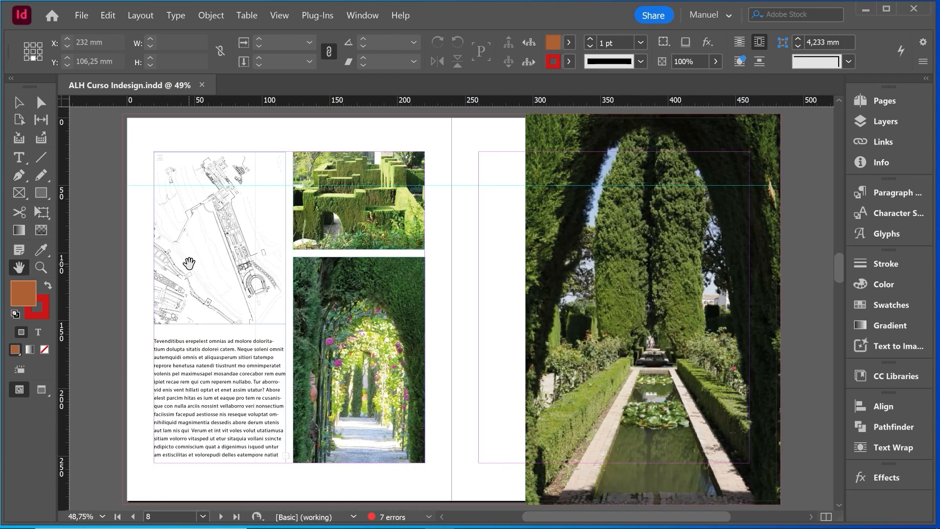
# Set the default view to Fast in the Display Performance preferences.
pyautogui.click(107, 15)
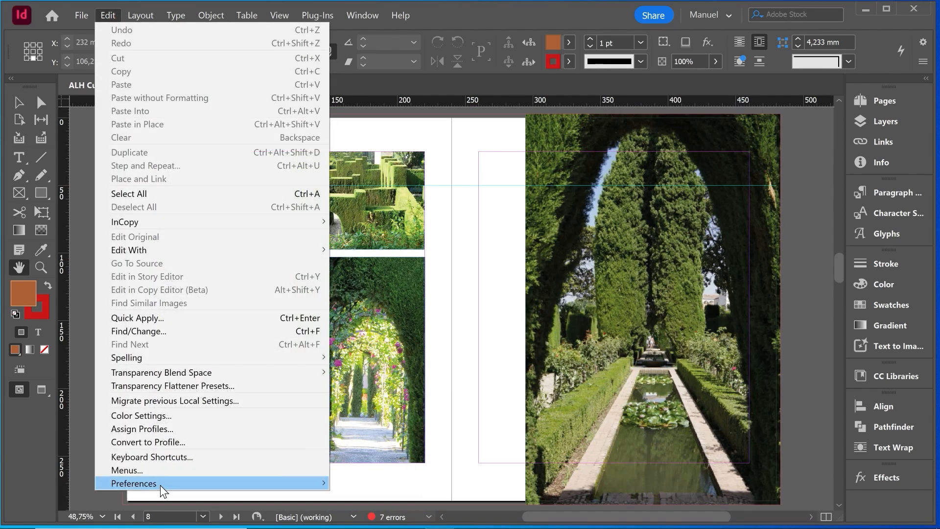
pyautogui.moveTo(160, 485)
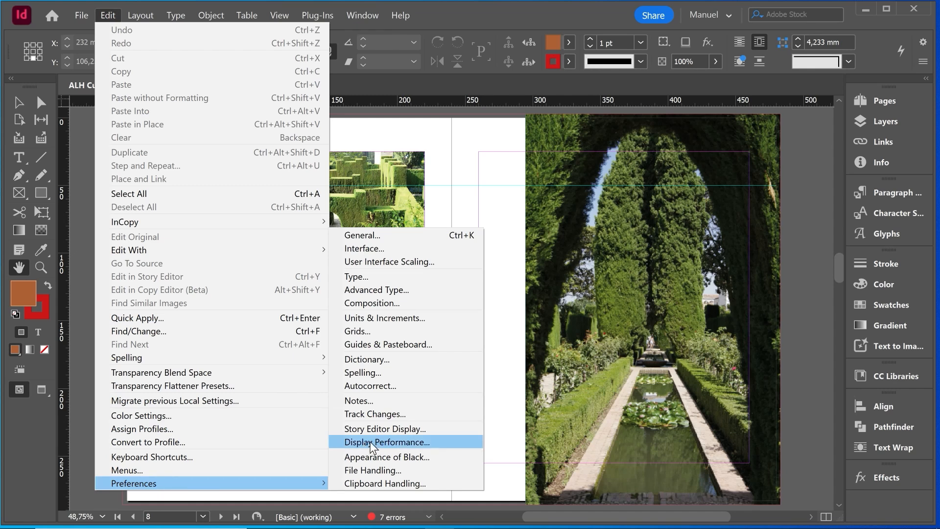
pyautogui.click(372, 441)
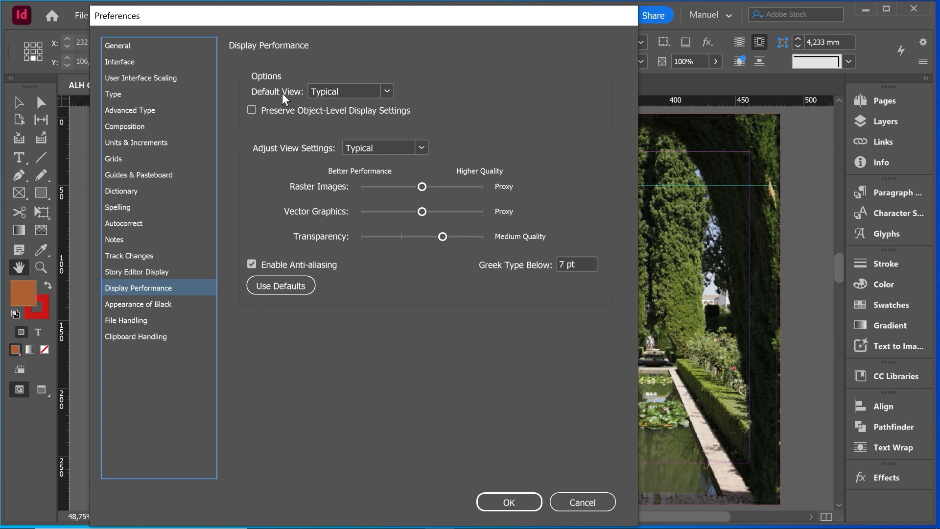
pyautogui.click(386, 92)
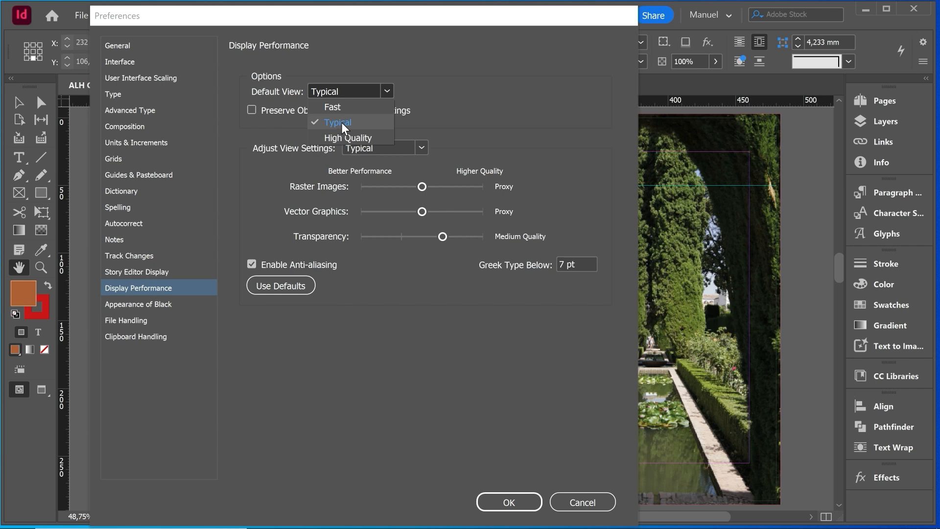
pyautogui.click(334, 107)
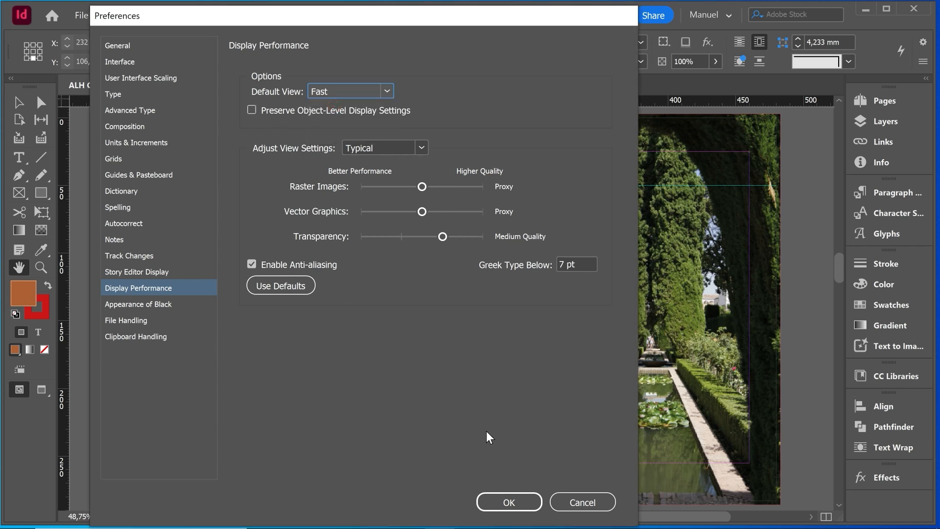
pyautogui.click(508, 497)
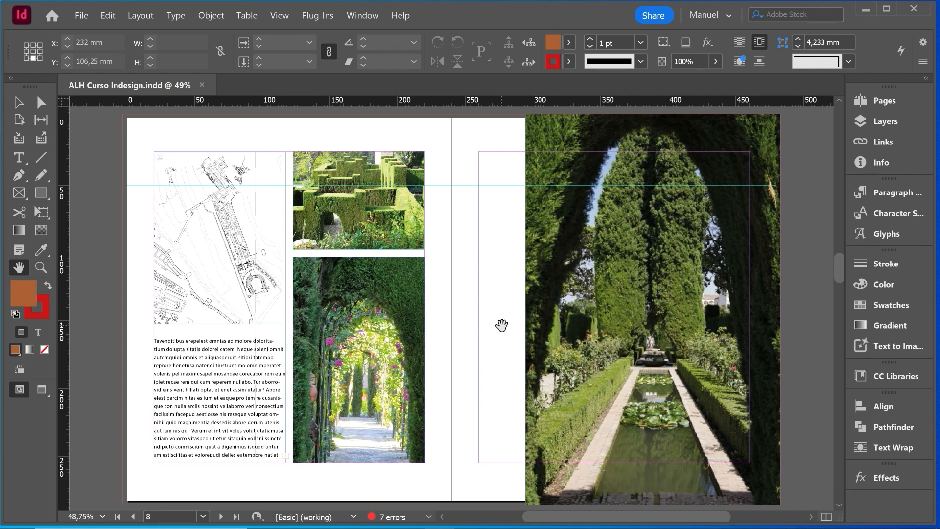
# Close the document, reopen ALH Curso Indesign.indd from the recent files and check how its spreads are displayed.
pyautogui.click(202, 85)
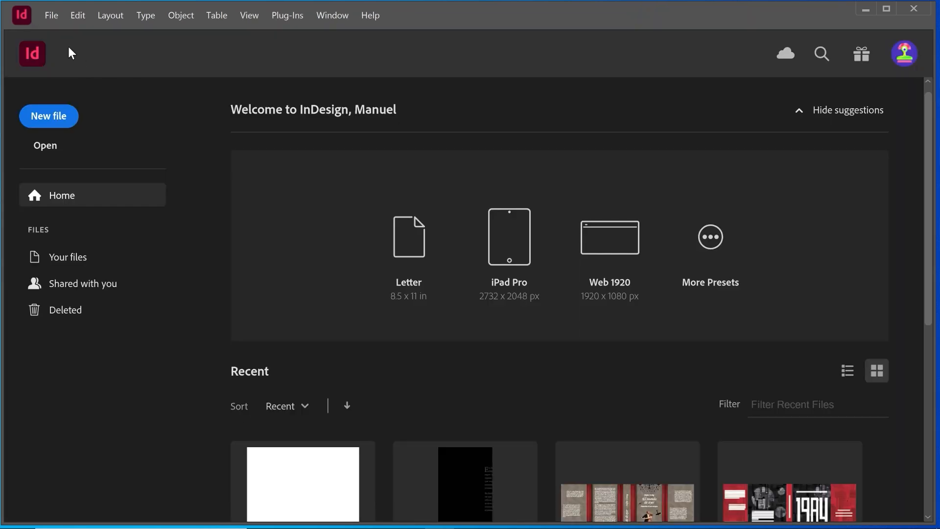
pyautogui.click(51, 15)
pyautogui.moveTo(146, 70)
pyautogui.click(313, 70)
pyautogui.scroll(5, 426, 322)
pyautogui.scroll(-10, 418, 323)
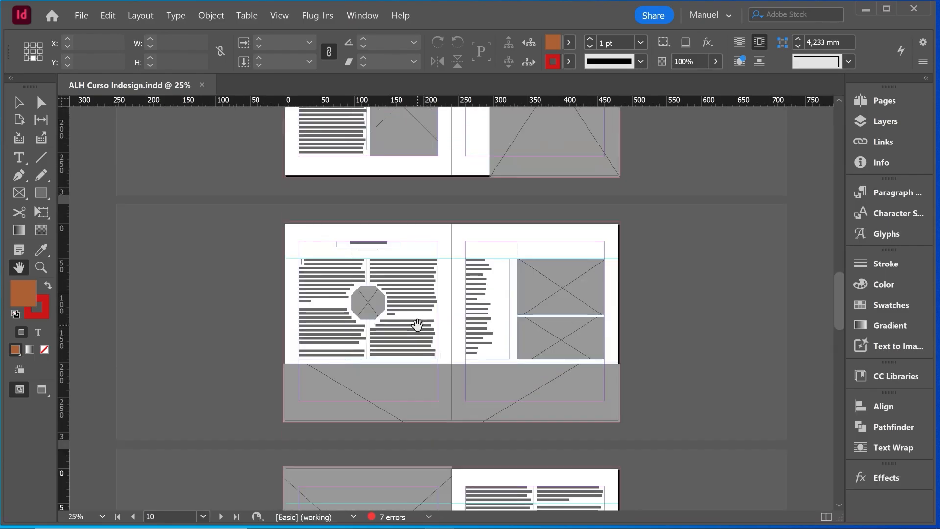